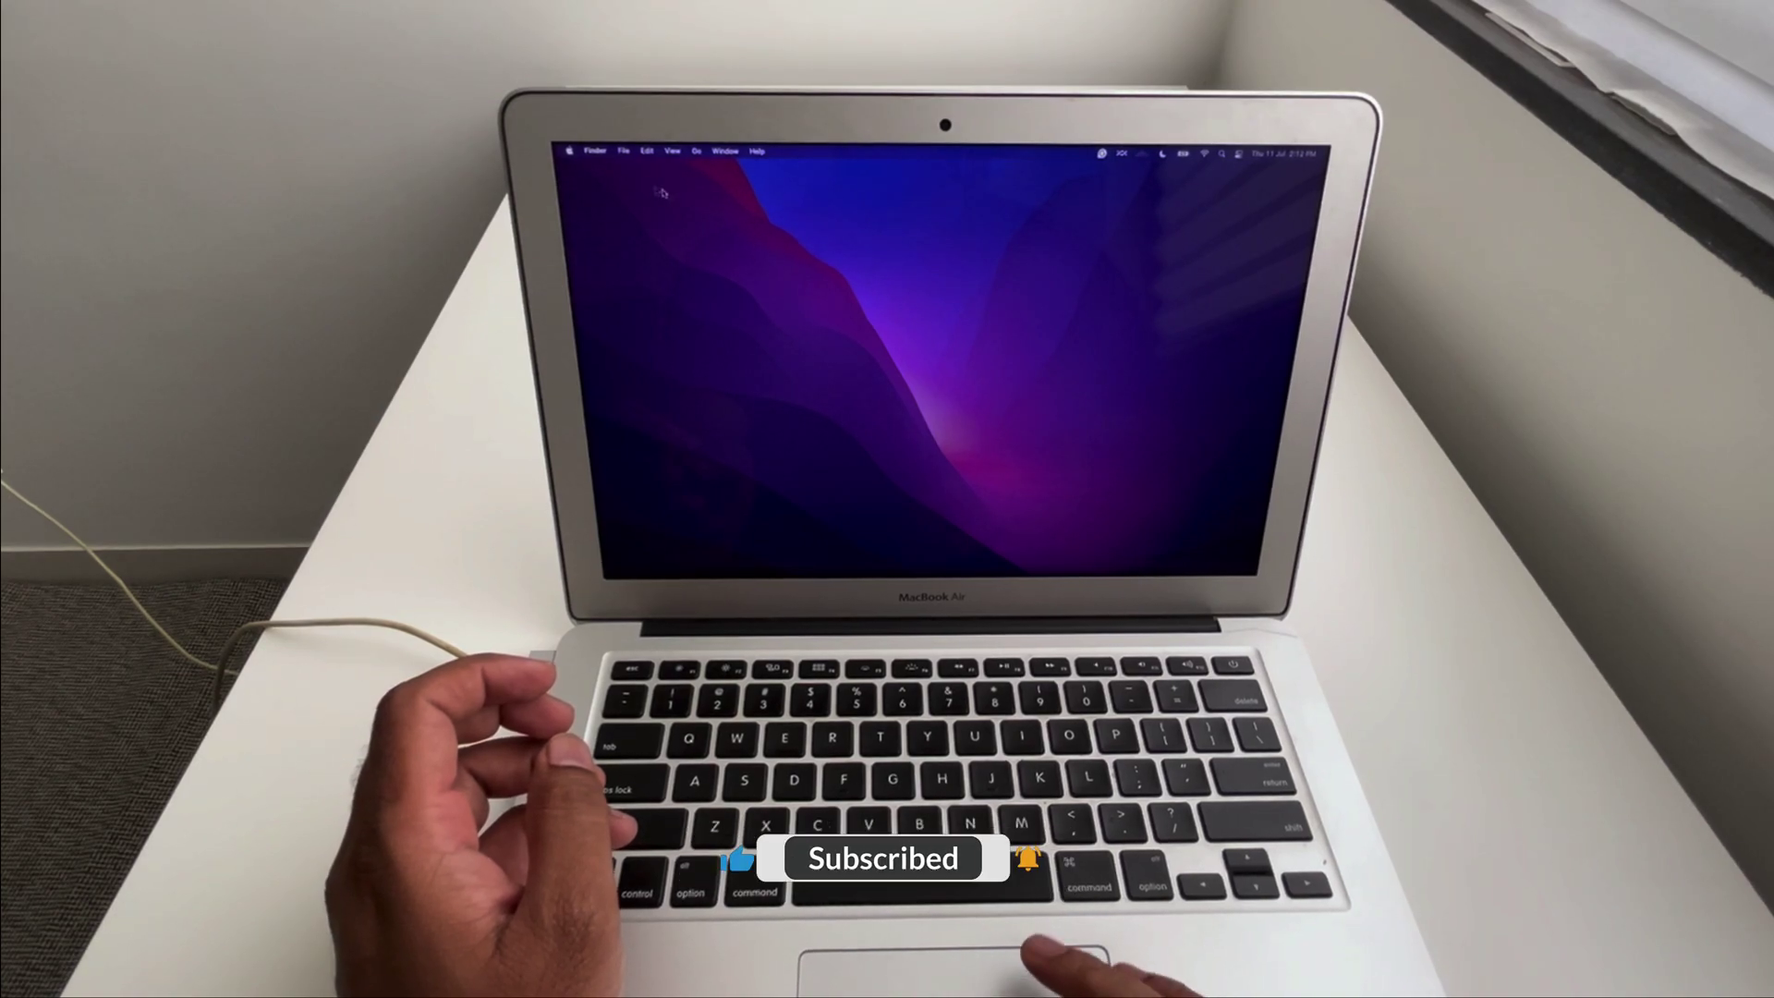
# Step: Restart the Mac from the Apple menu and confirm the restart
pyautogui.click(570, 151)
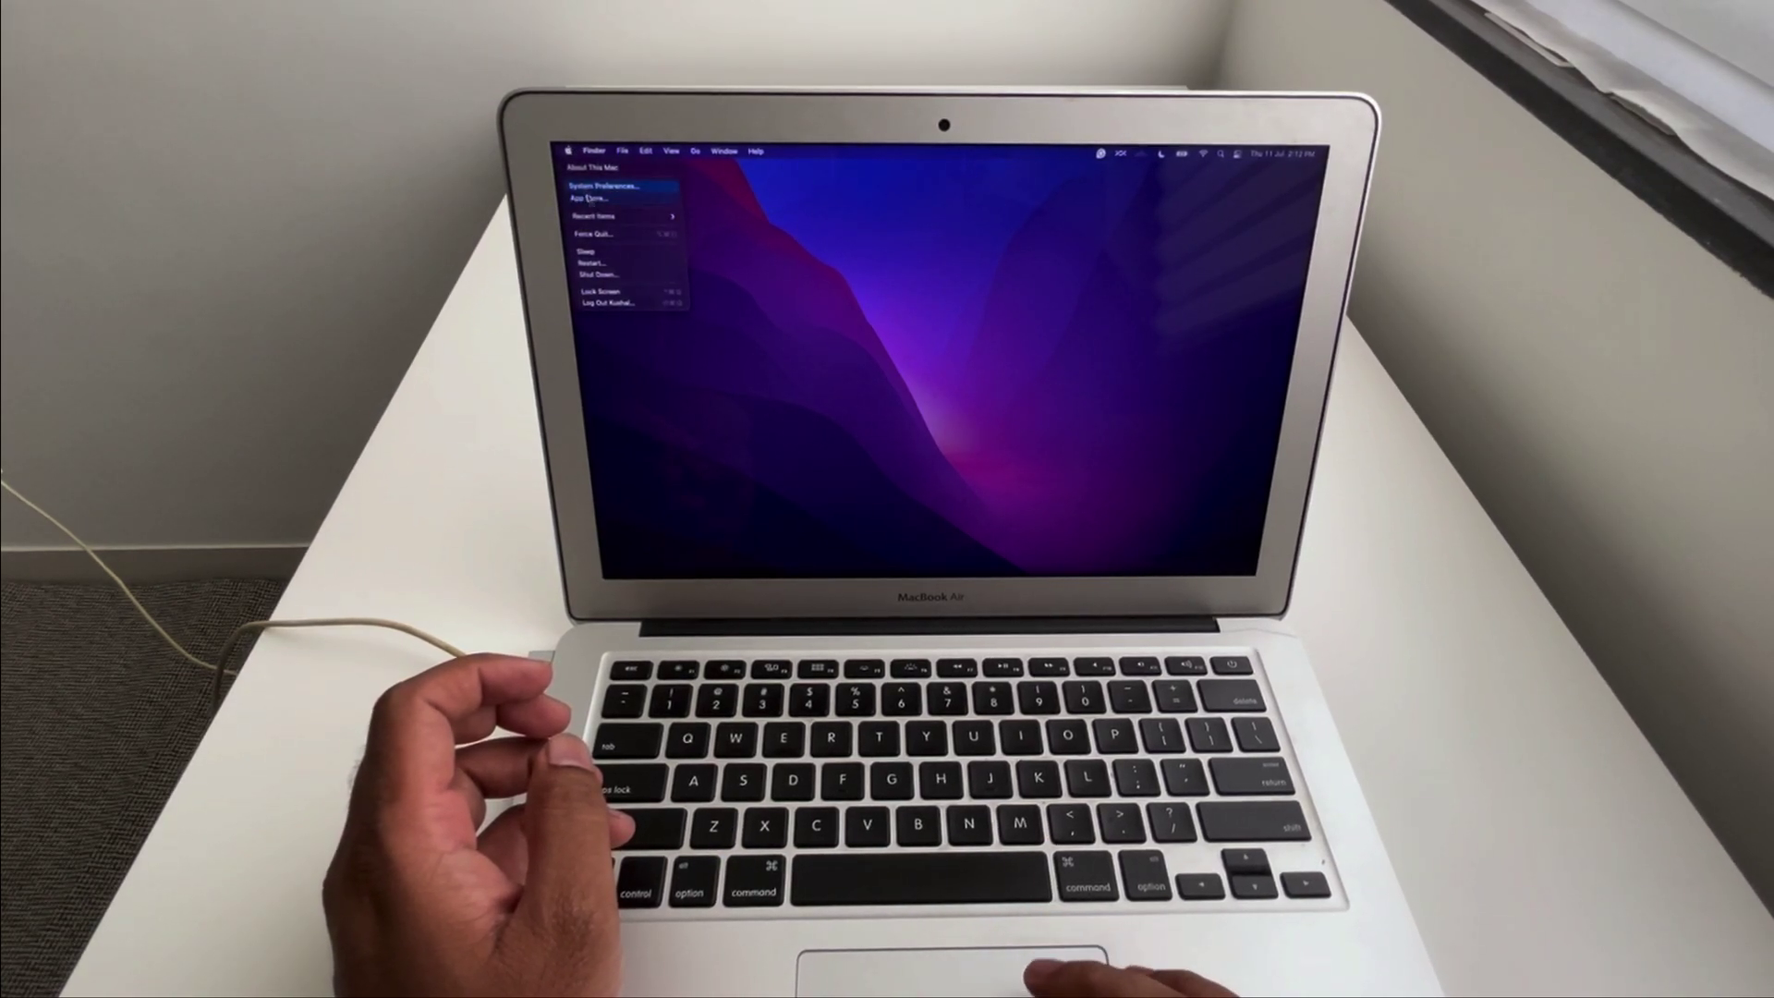
pyautogui.click(620, 264)
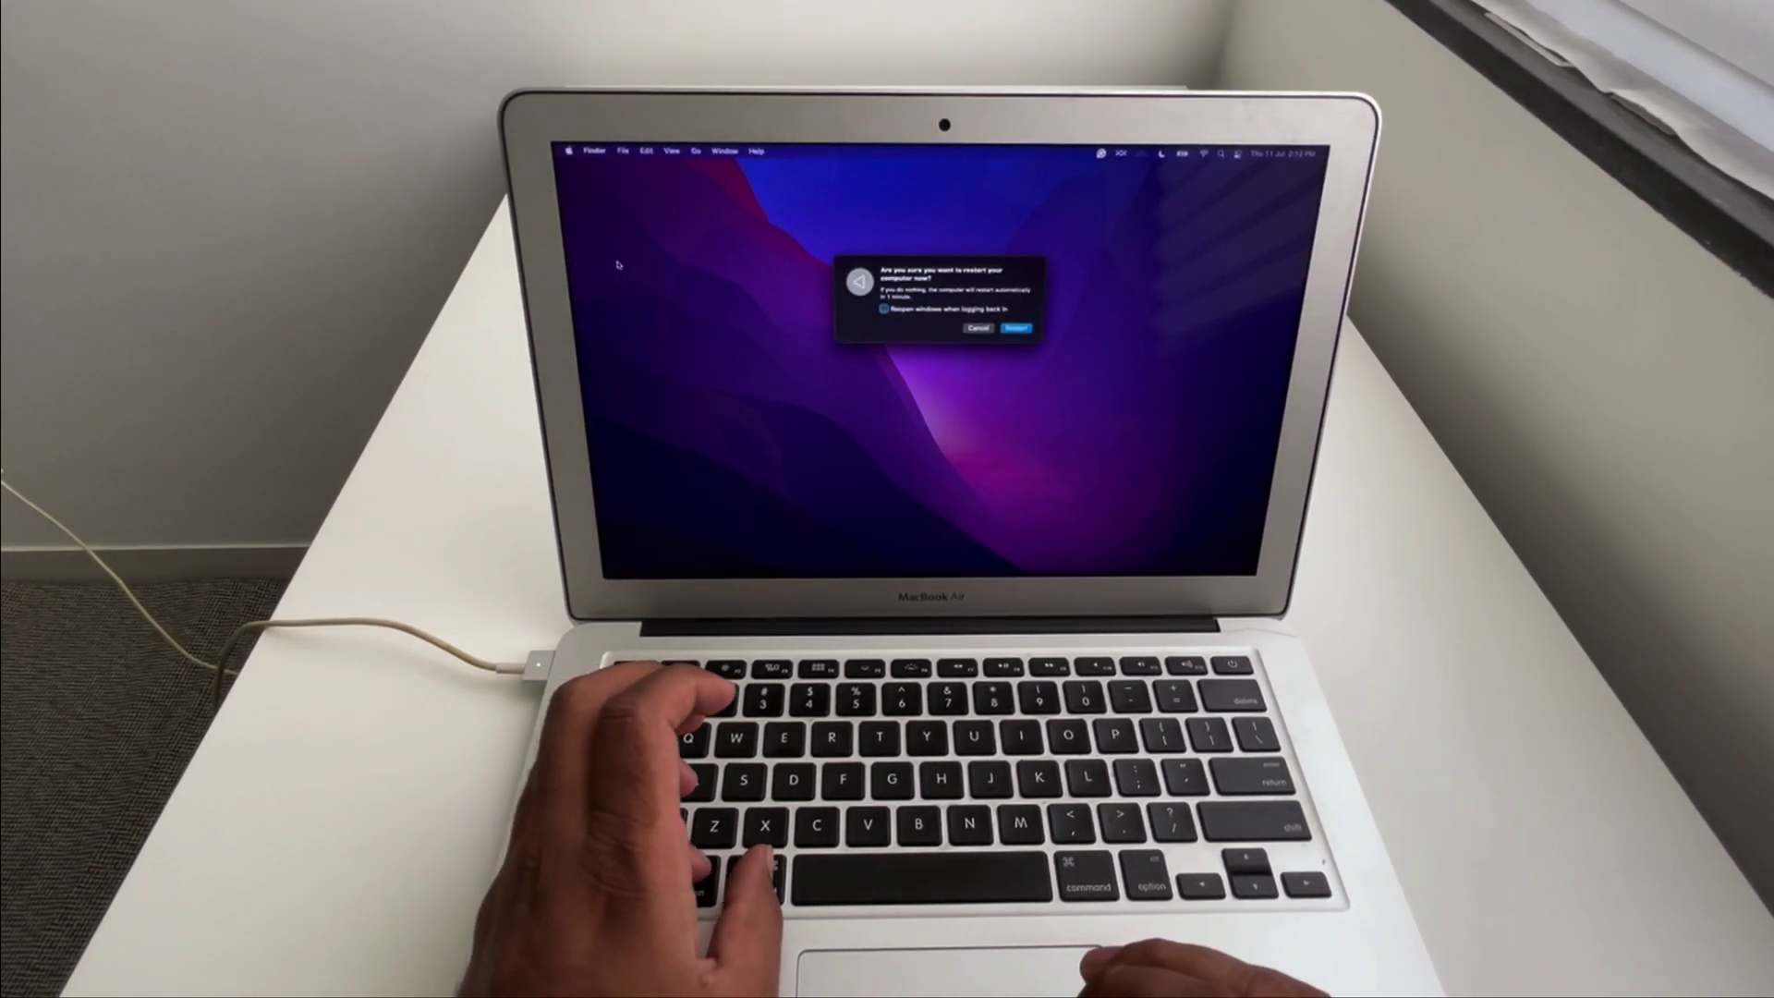
pyautogui.click(1022, 322)
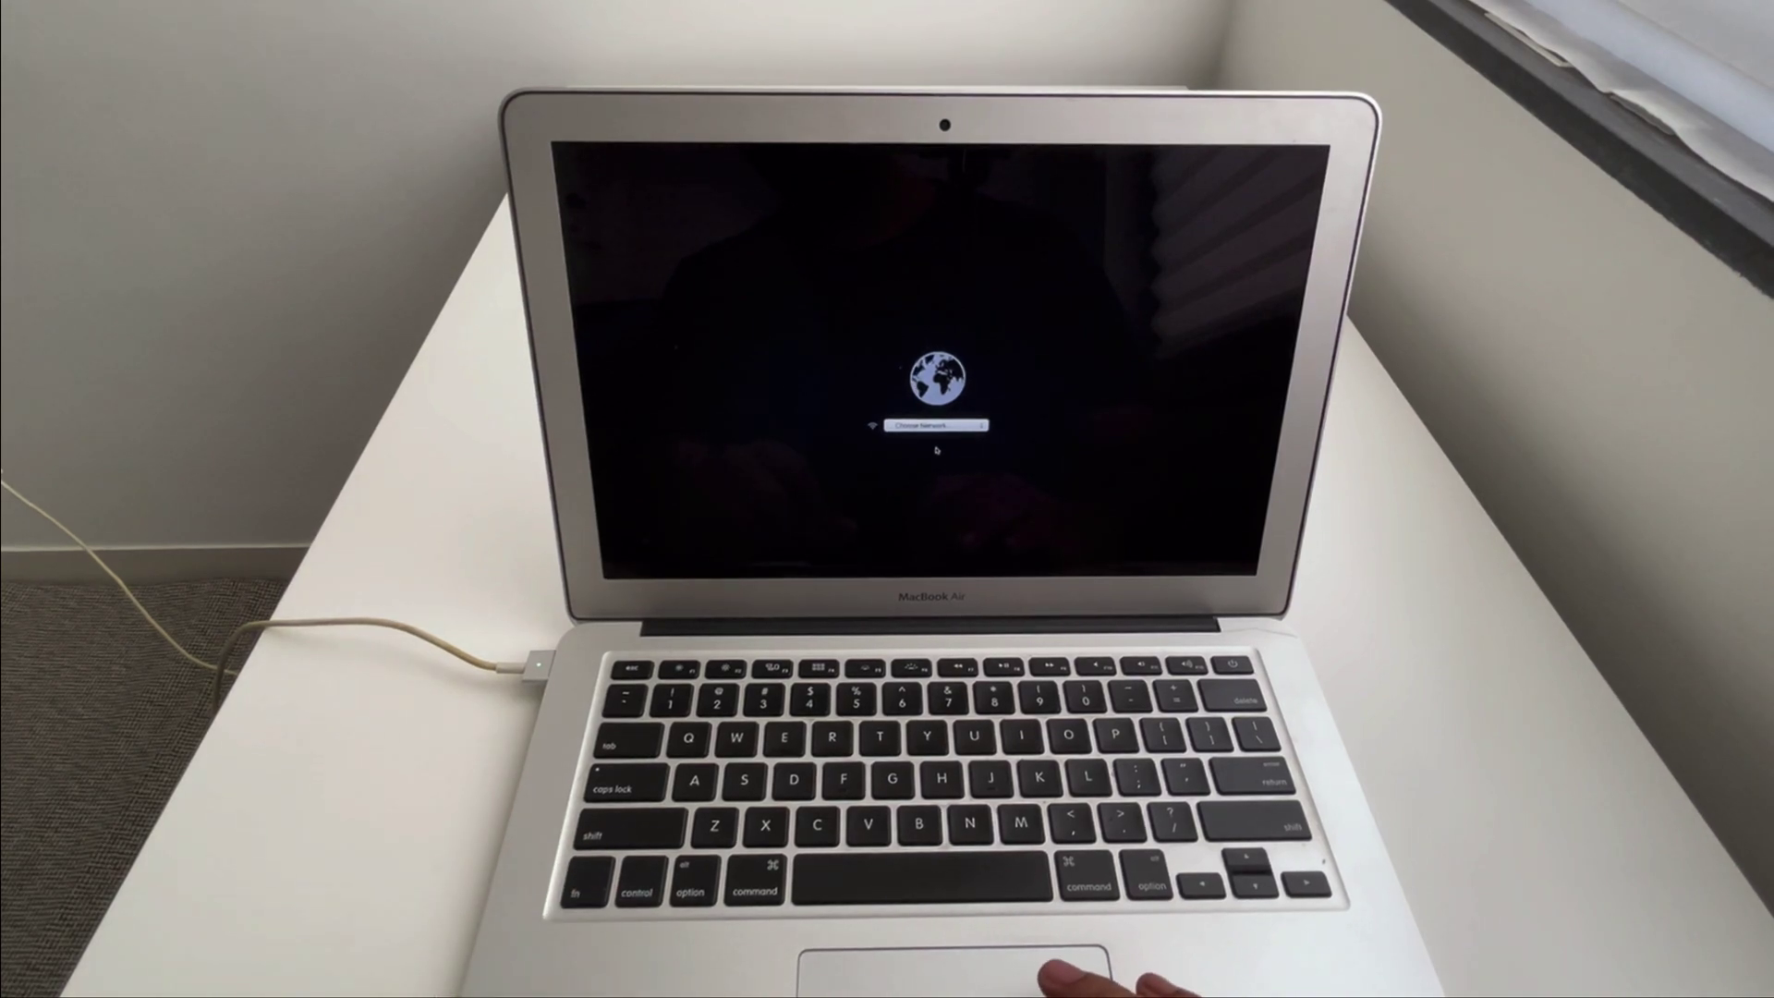
# Step: Join the DigitalLife Wi-Fi network with its password to start Internet Recovery
pyautogui.click(931, 427)
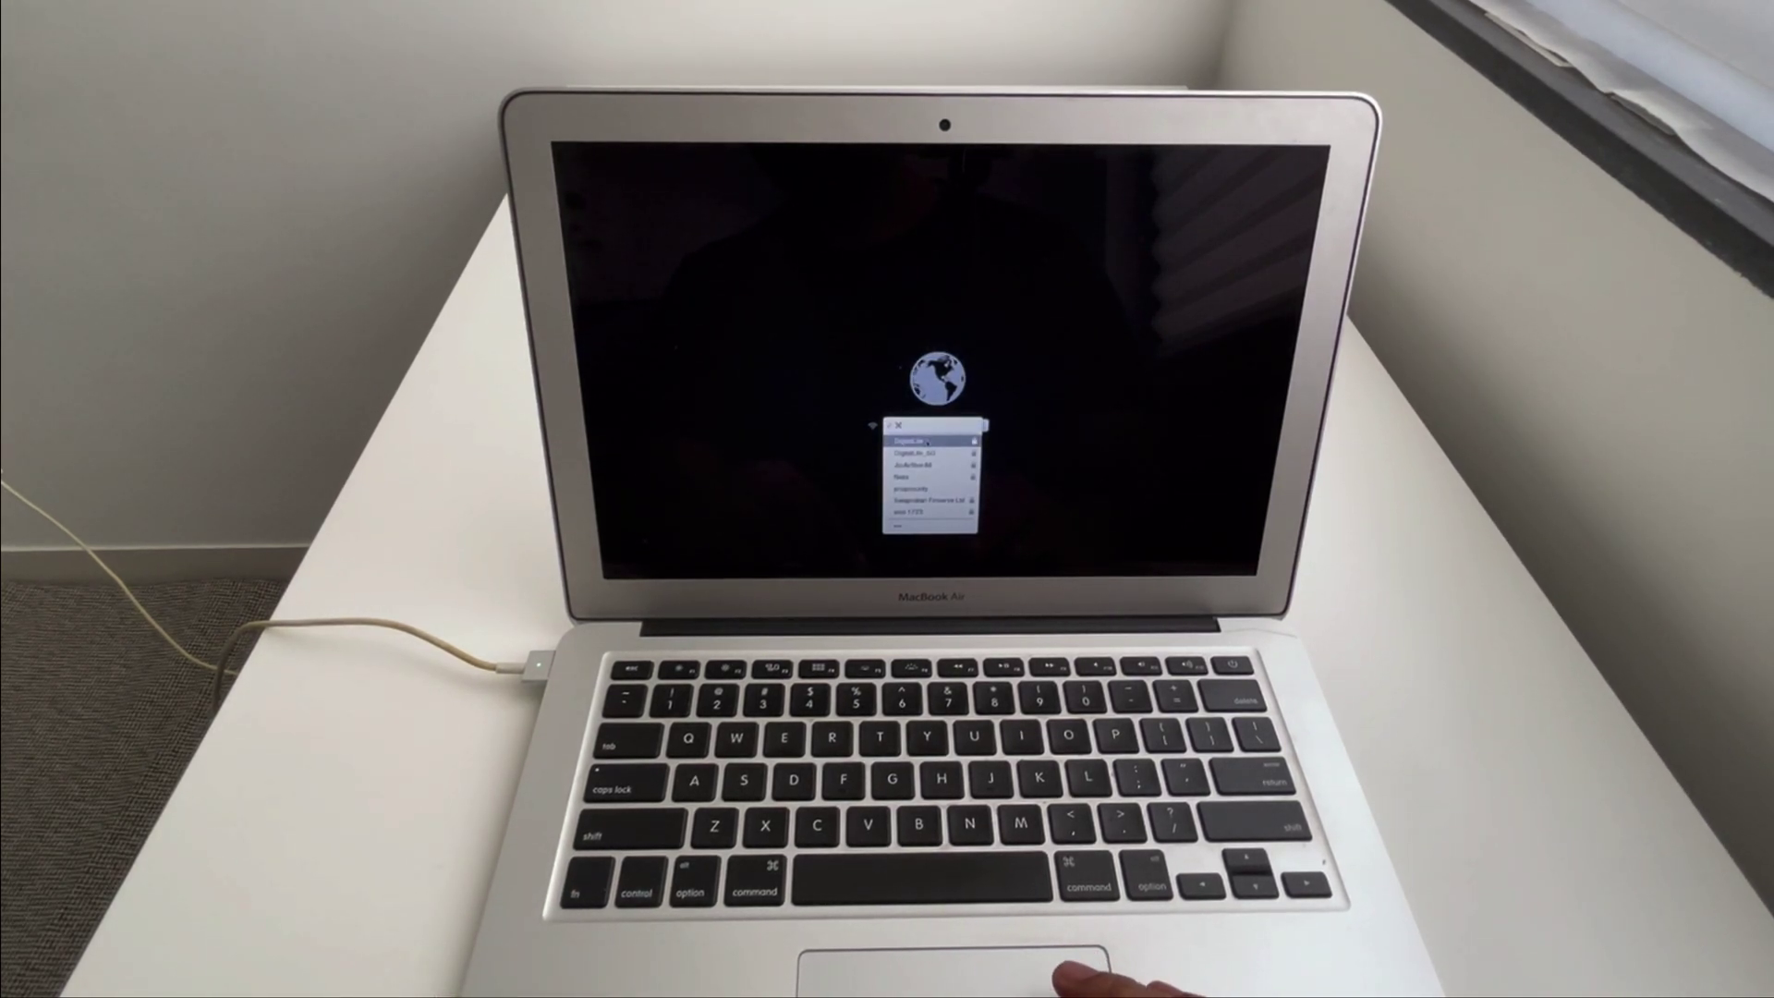
pyautogui.click(915, 440)
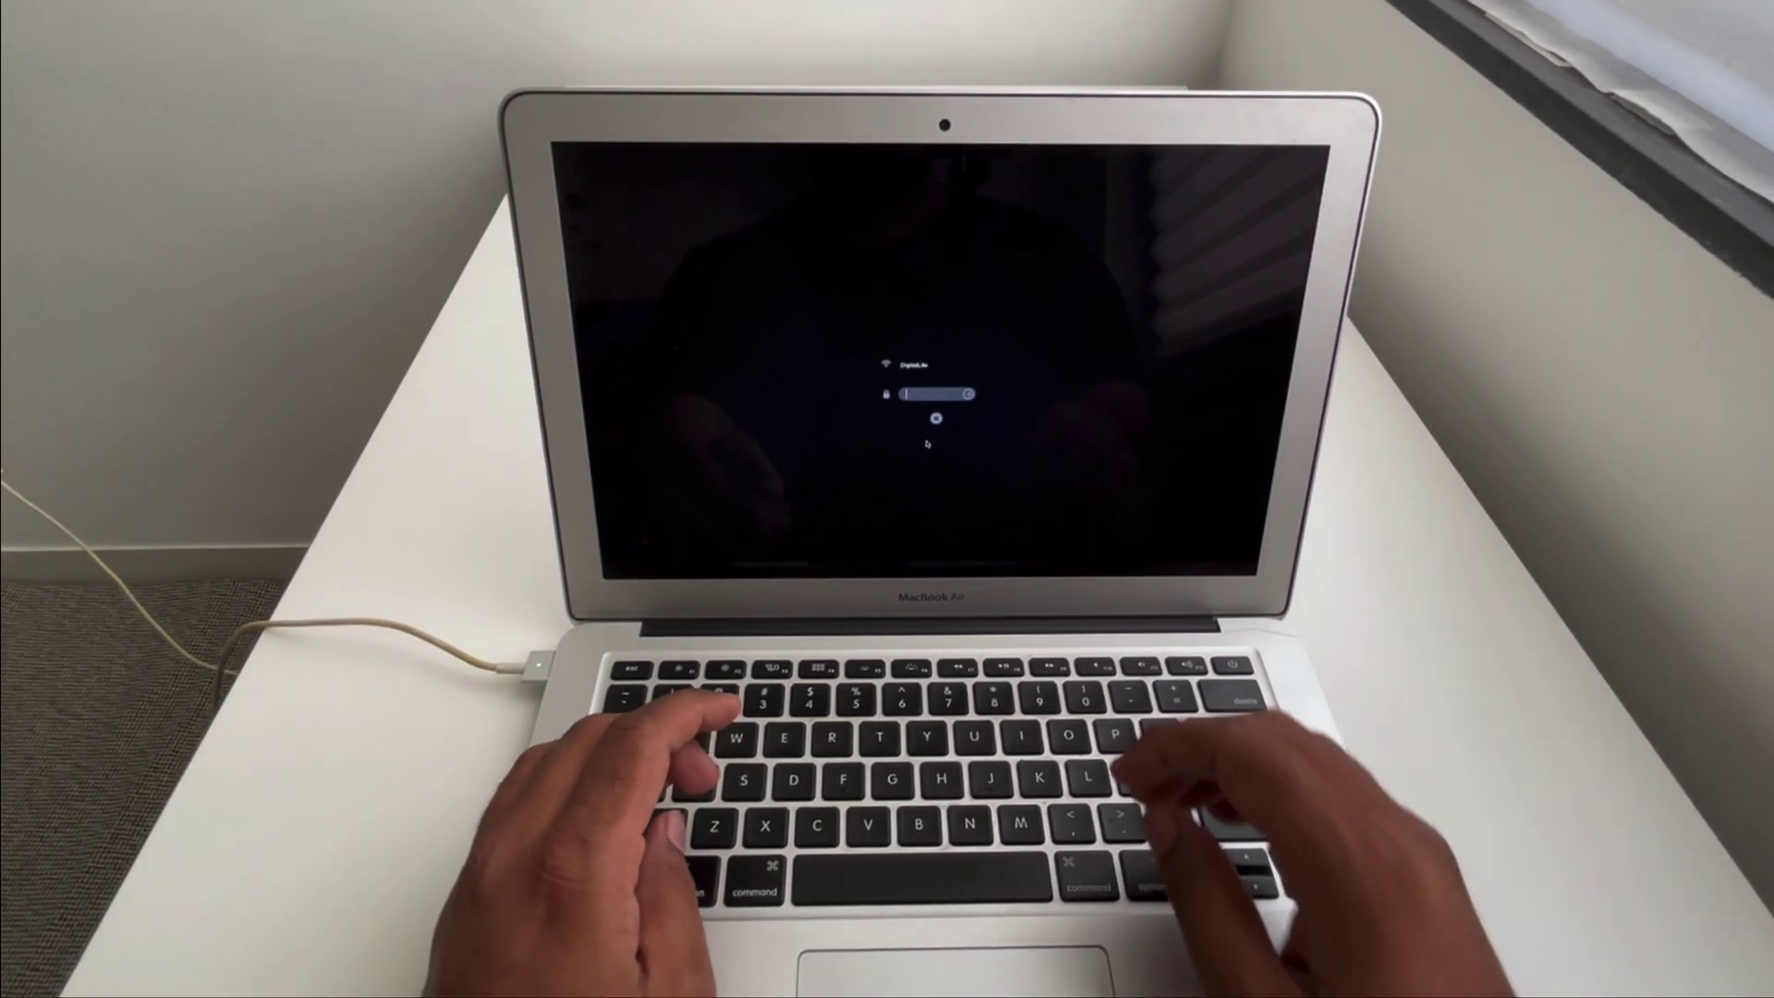
pyautogui.write('password')
pyautogui.press('Return')
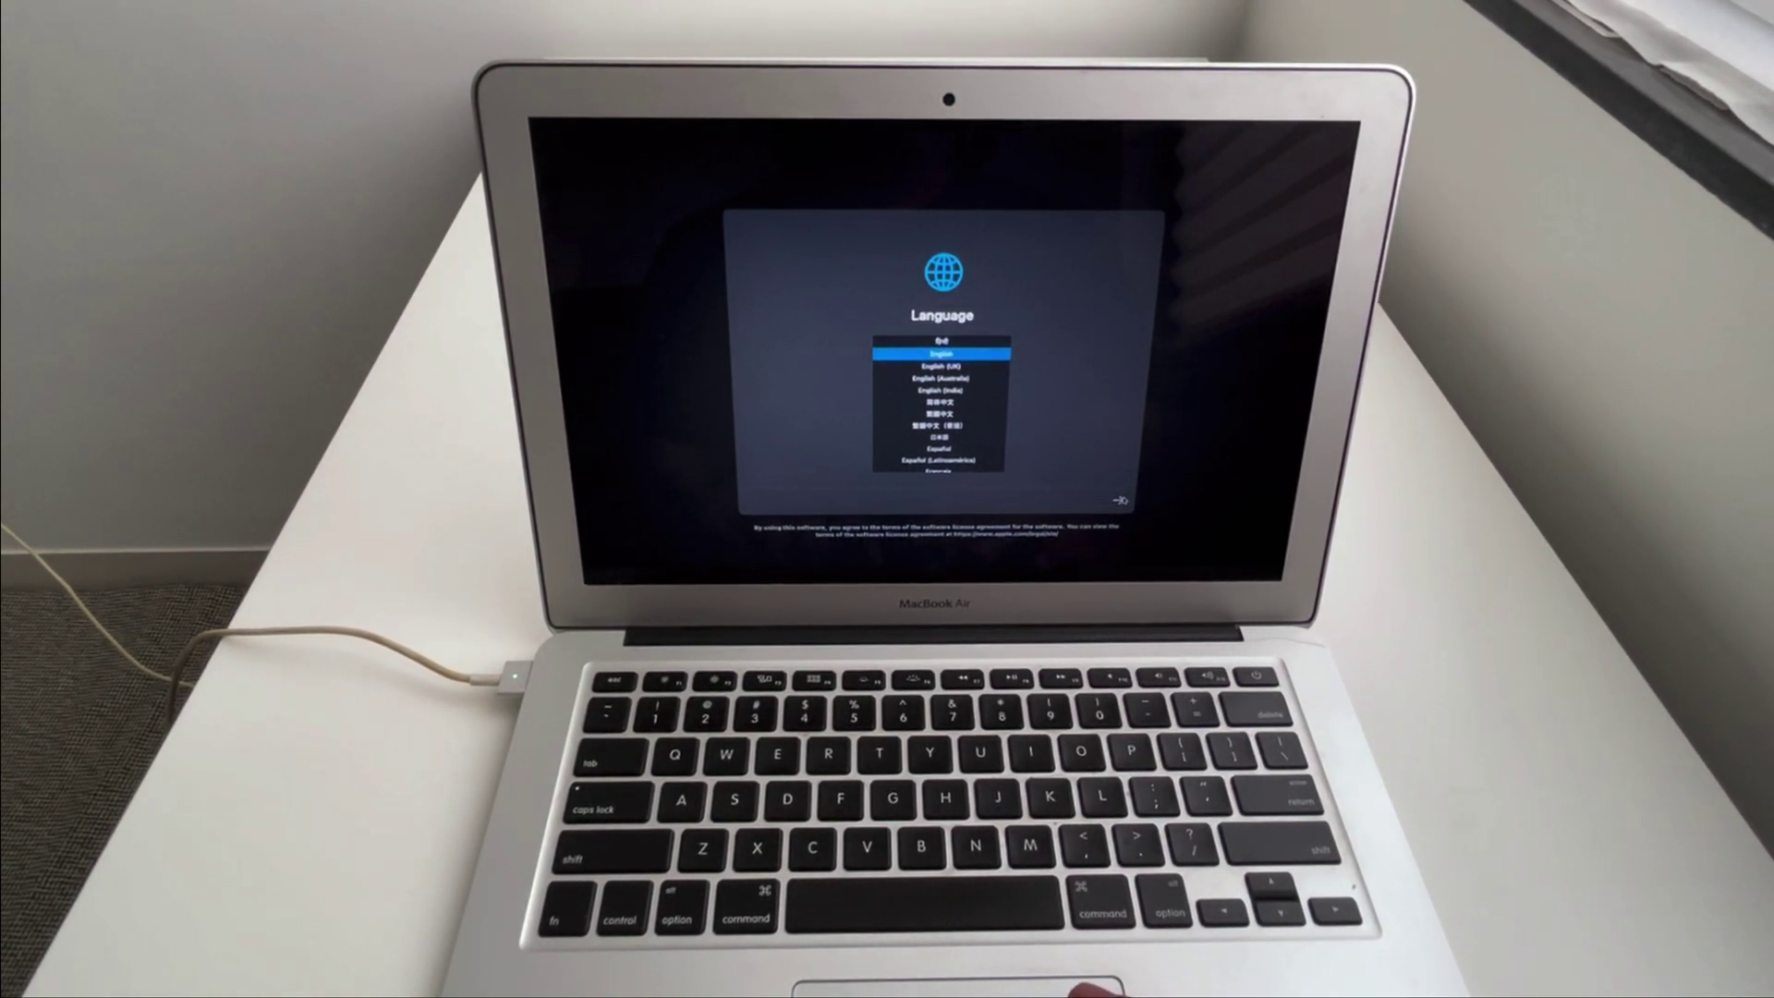
# Step: Confirm English on the Language panel and continue to the utilities list
pyautogui.click(1119, 502)
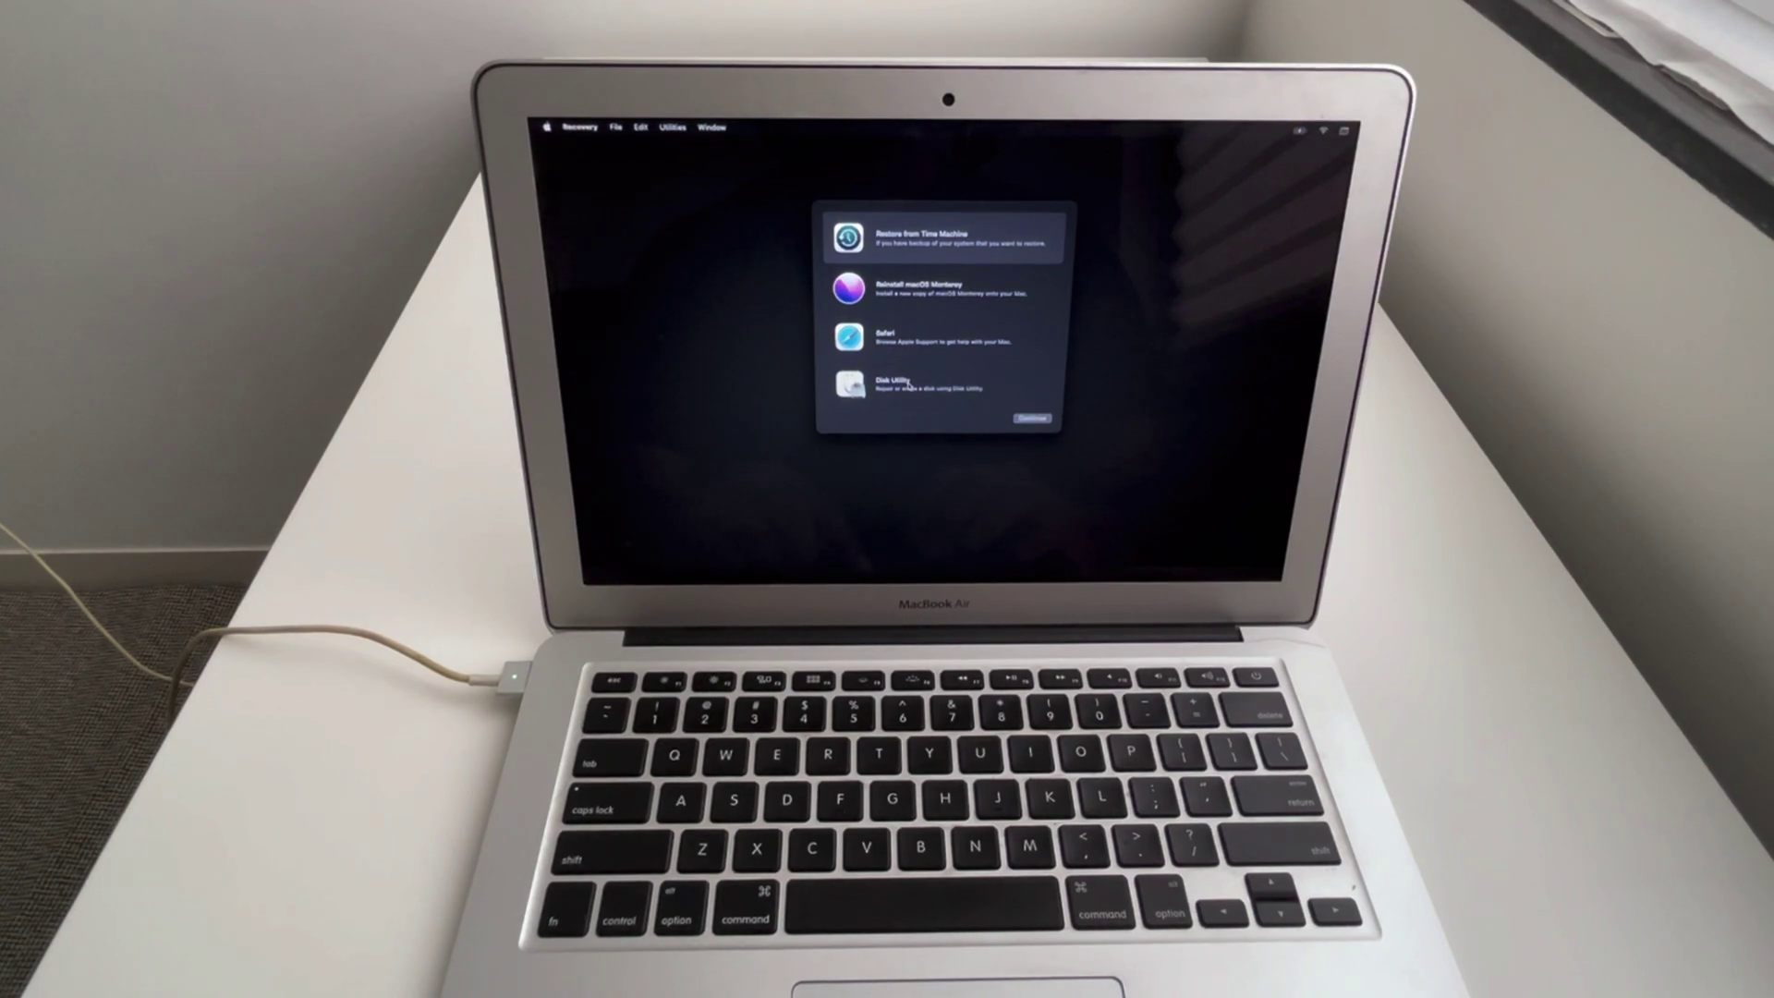
# Step: Select Disk Utility in the recovery utilities and launch it
pyautogui.click(915, 386)
pyautogui.click(1035, 419)
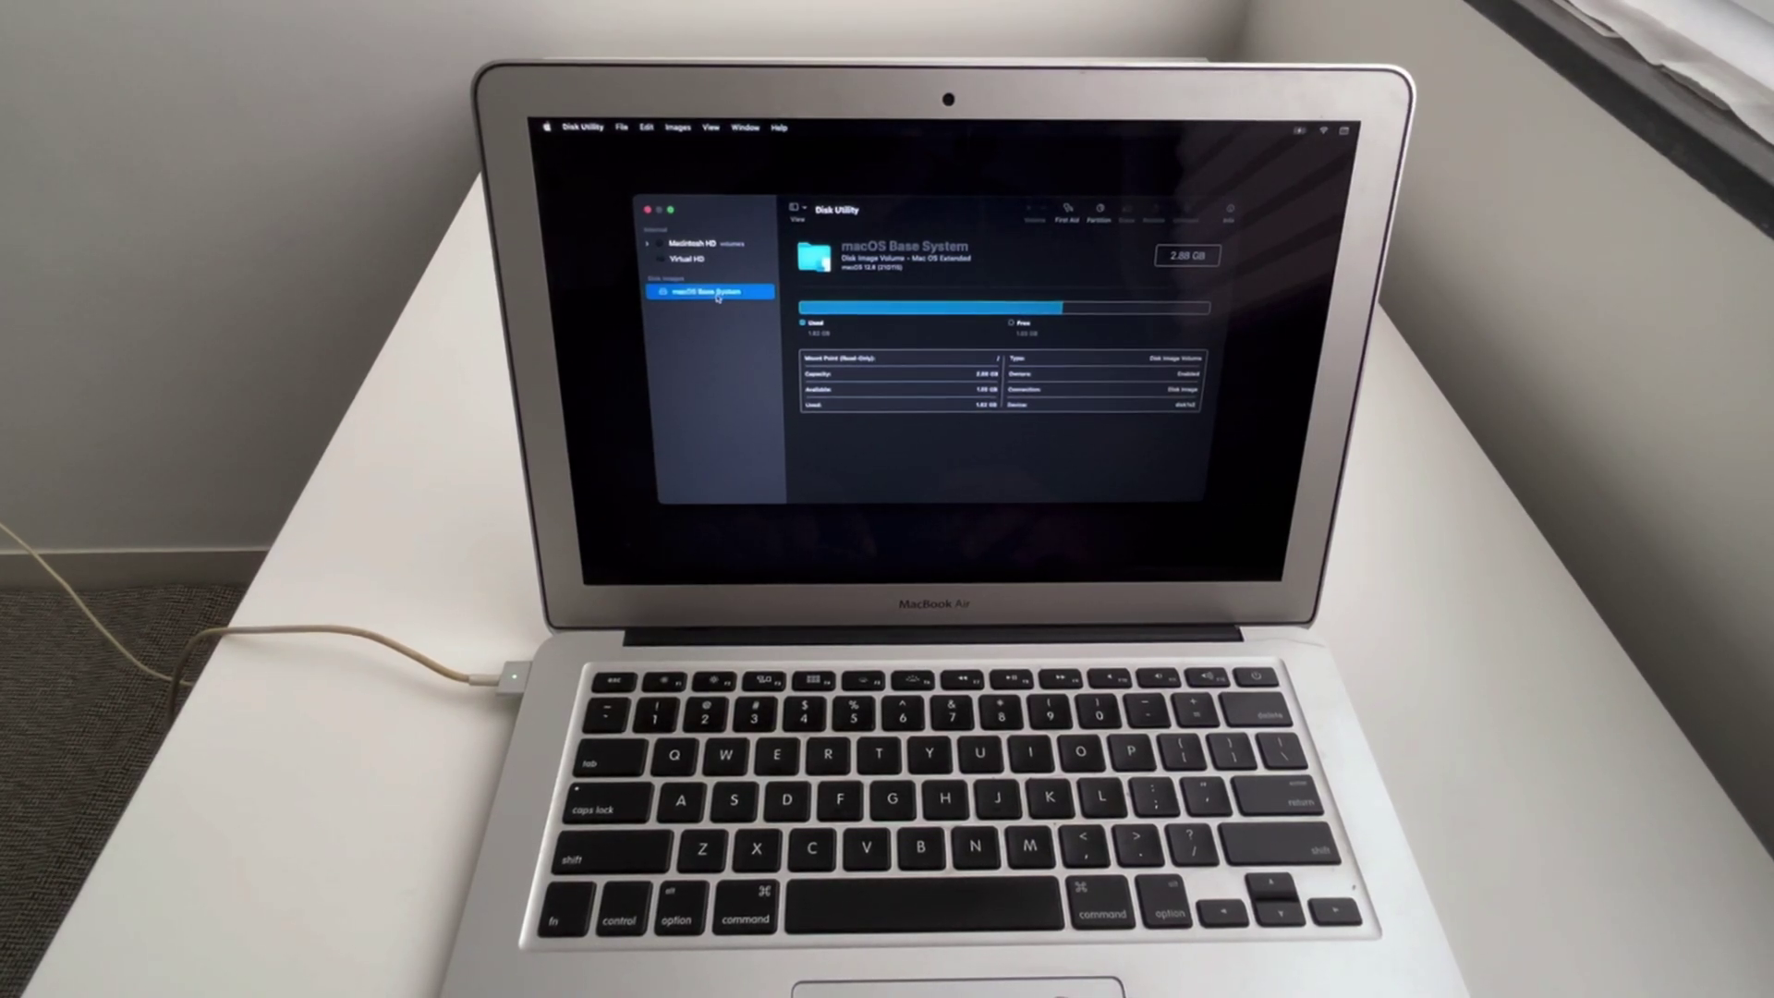
# Step: Run First Aid on macOS Base System, accepting the startup-volume warning
pyautogui.click(1067, 211)
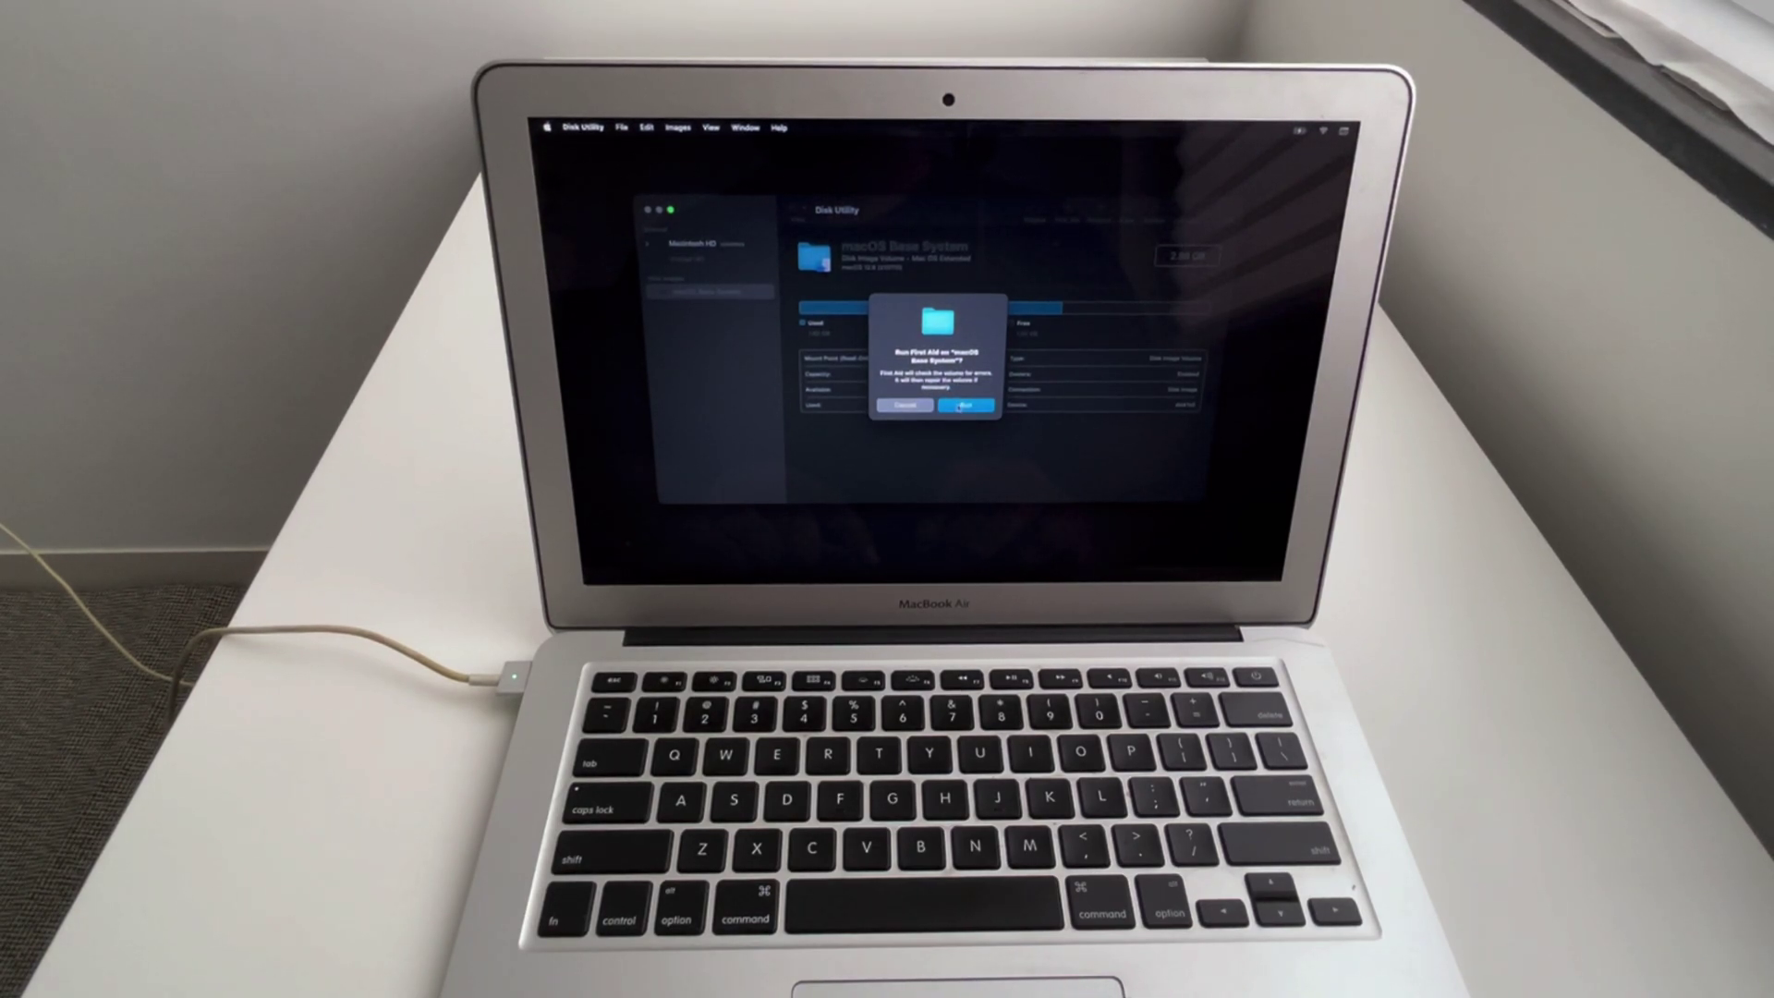
pyautogui.click(963, 408)
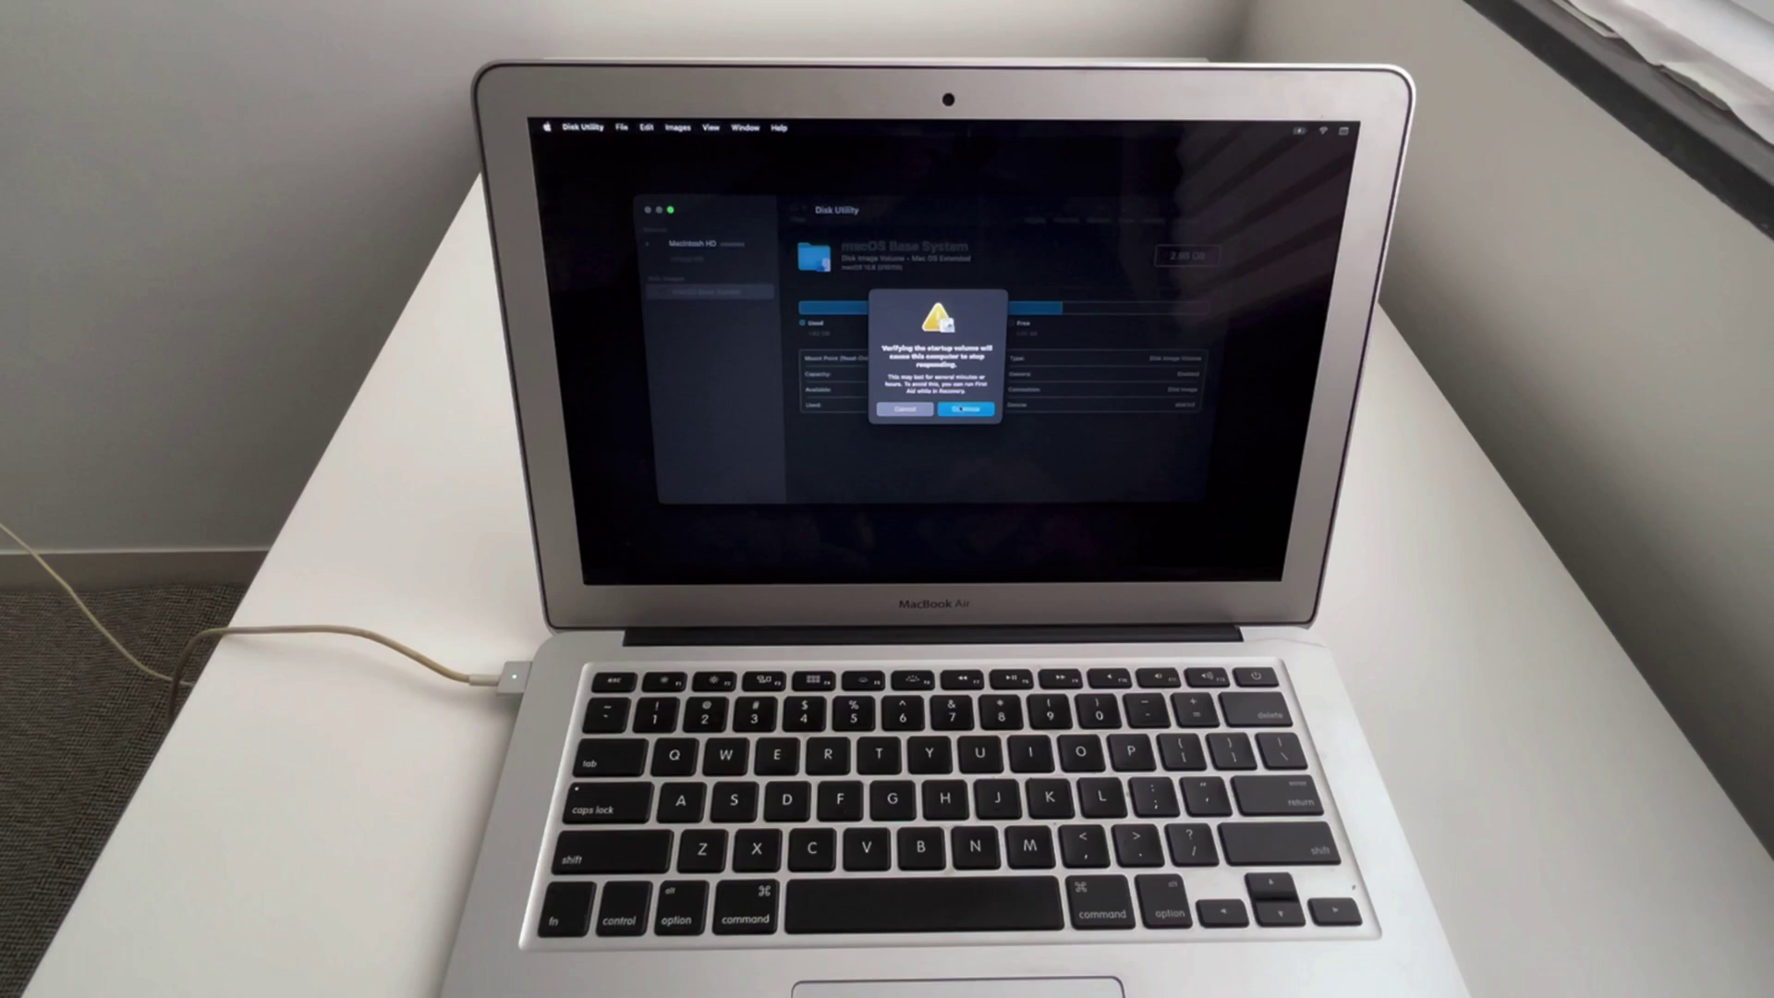
pyautogui.click(970, 413)
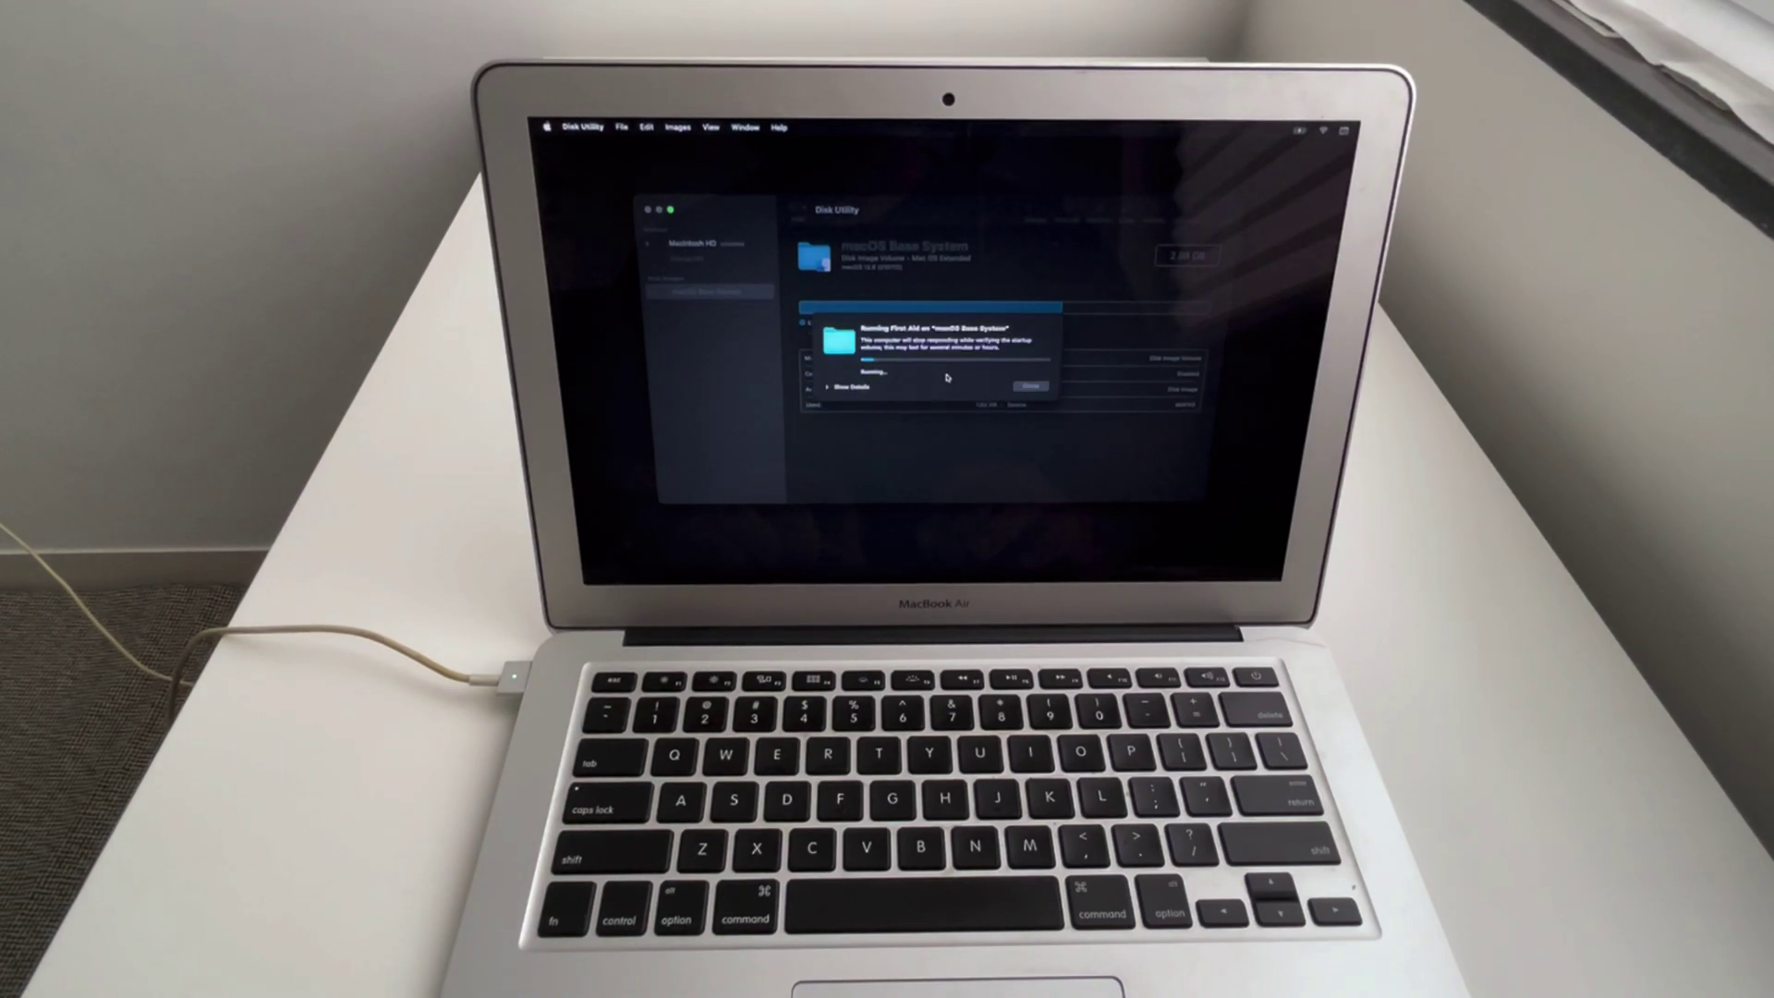